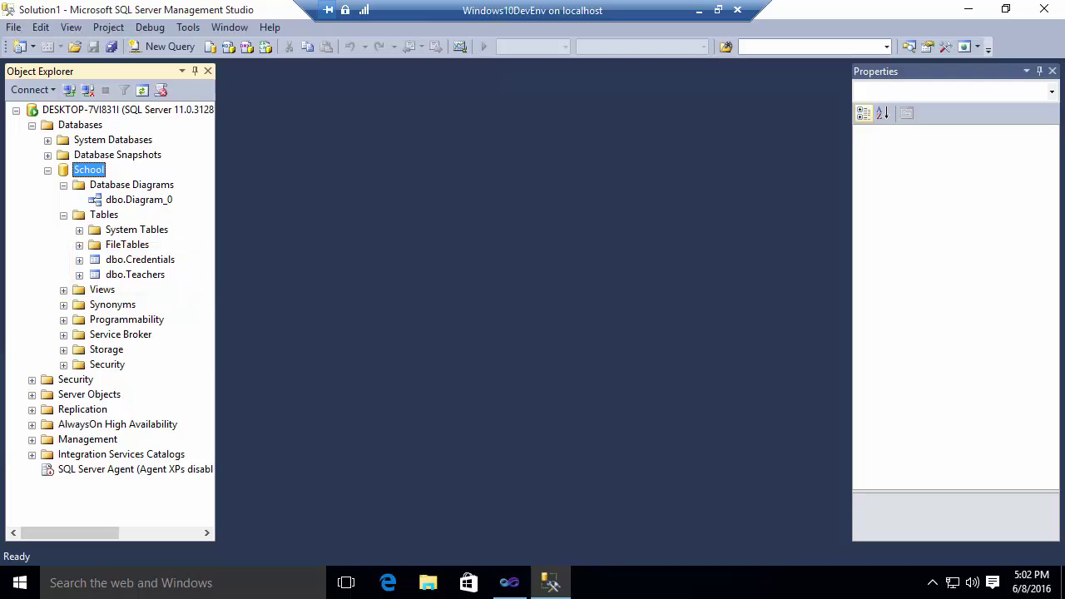
Step: Open dbo.Diagram_0 to view the Teachers table linked to the Credentials table
{"action": "double_click", "coordinate": [138, 199]}
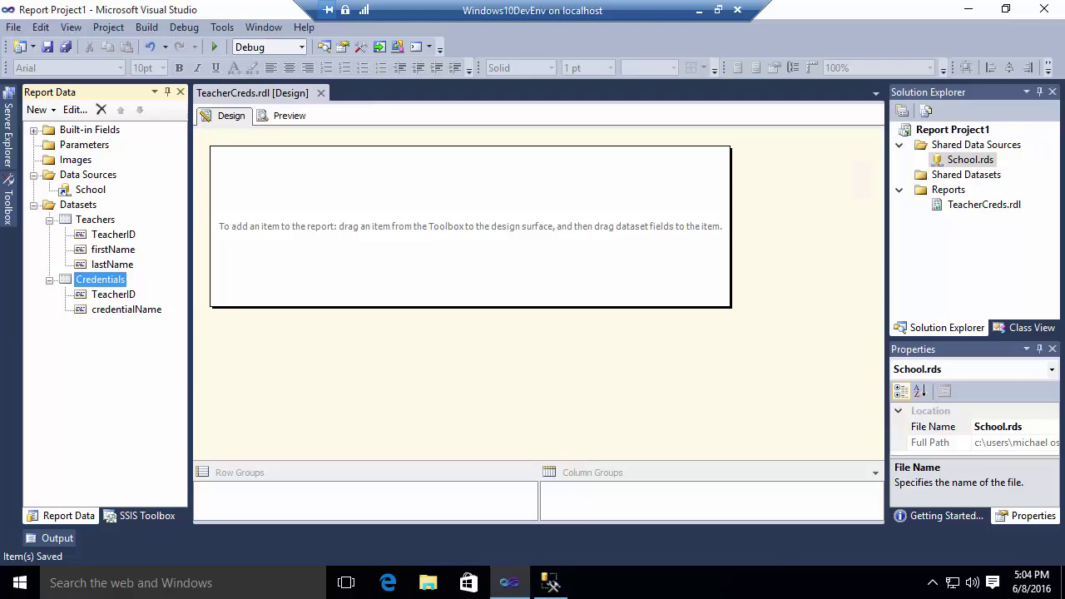
Step: Drop a Table on the report body and fill its first two columns with firstName and lastName
{"action": "mouse_move", "coordinate": [8, 200]}
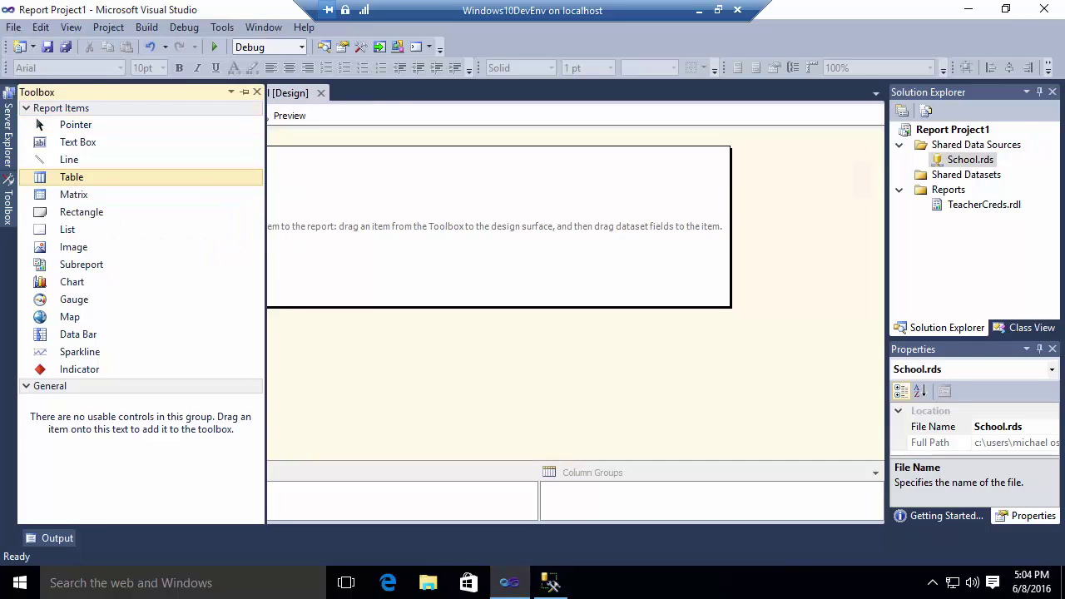
{"action": "left_click_drag", "start_coordinate": [232, 174], "coordinate": [242, 175]}
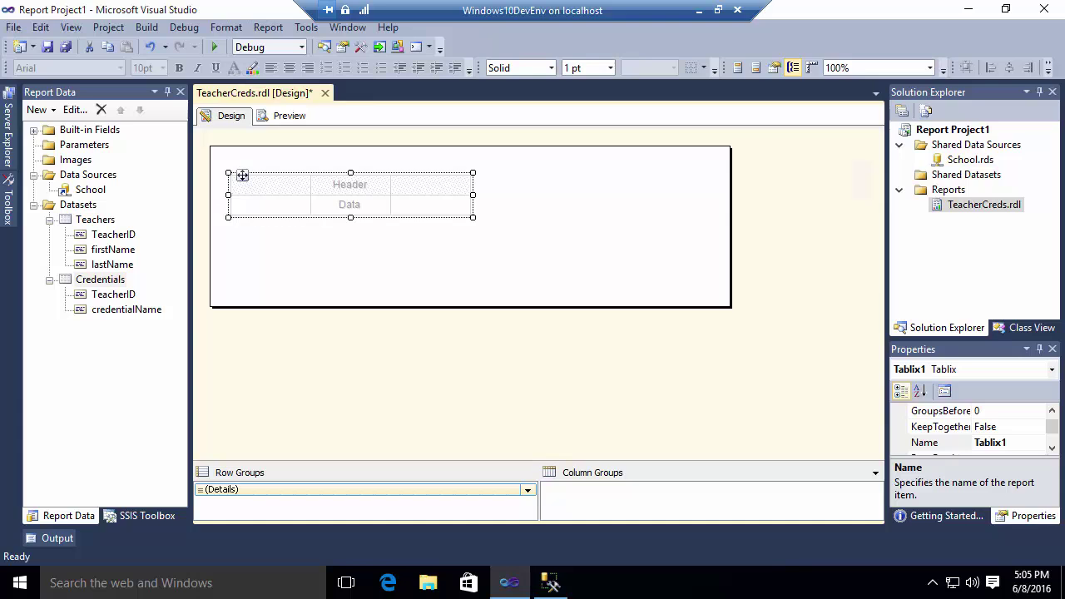
{"action": "left_click_drag", "start_coordinate": [113, 249], "coordinate": [266, 204]}
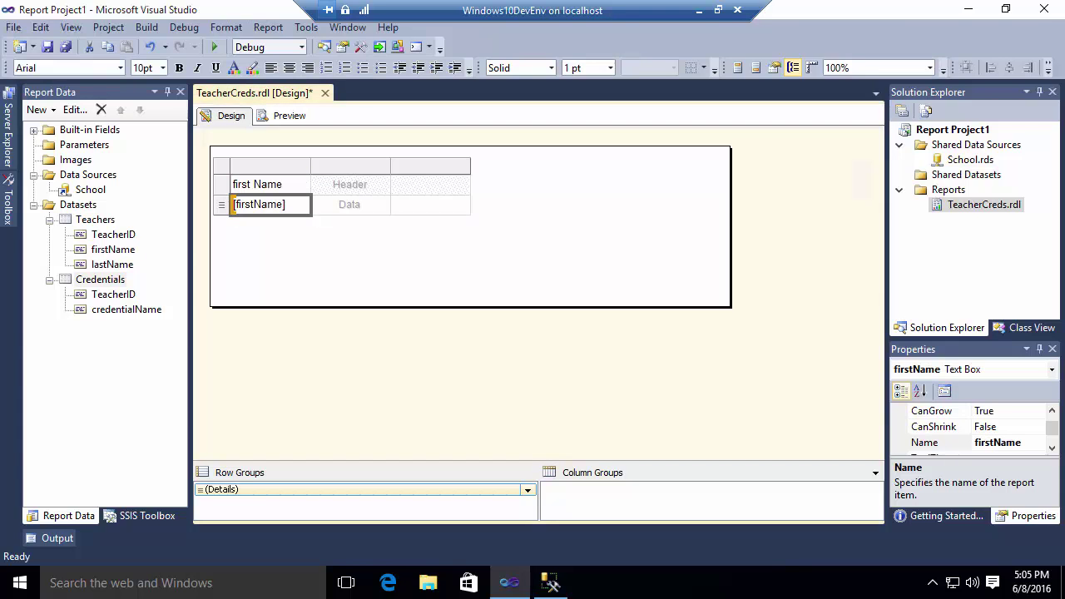
{"action": "left_click_drag", "start_coordinate": [113, 264], "coordinate": [350, 204]}
{"action": "left_click", "coordinate": [431, 204]}
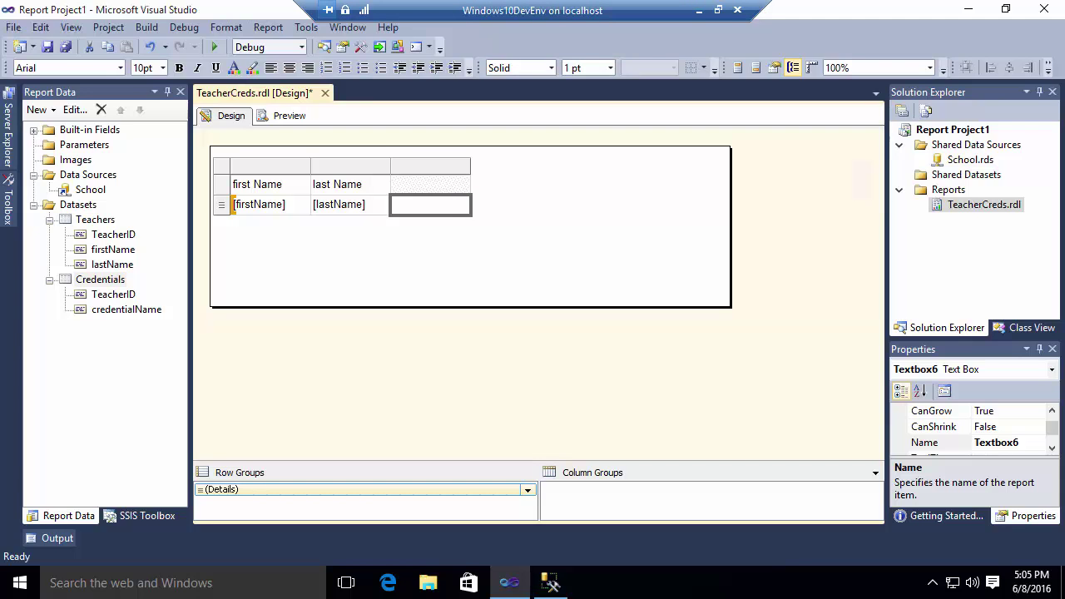
Step: Add a Creds placeholder to the third cell with value =Join(LookupSet(...credentialName..., "Credentials"), ", ")
{"action": "left_click", "coordinate": [400, 208]}
{"action": "right_click", "coordinate": [400, 208]}
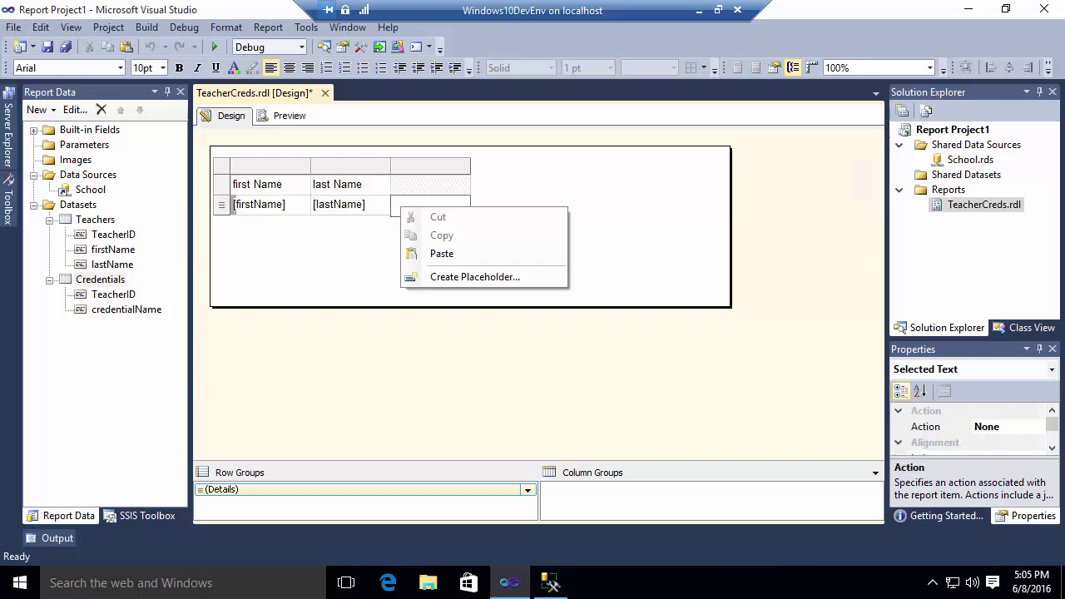
{"action": "left_click", "coordinate": [474, 277]}
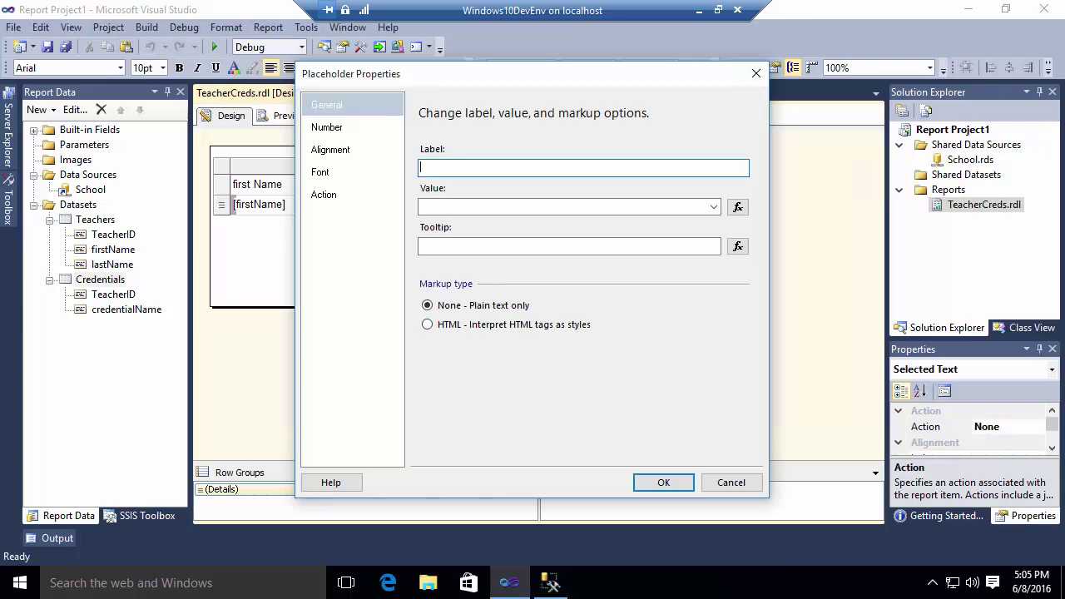
{"action": "type", "text": "Creds"}
{"action": "left_click", "coordinate": [737, 207]}
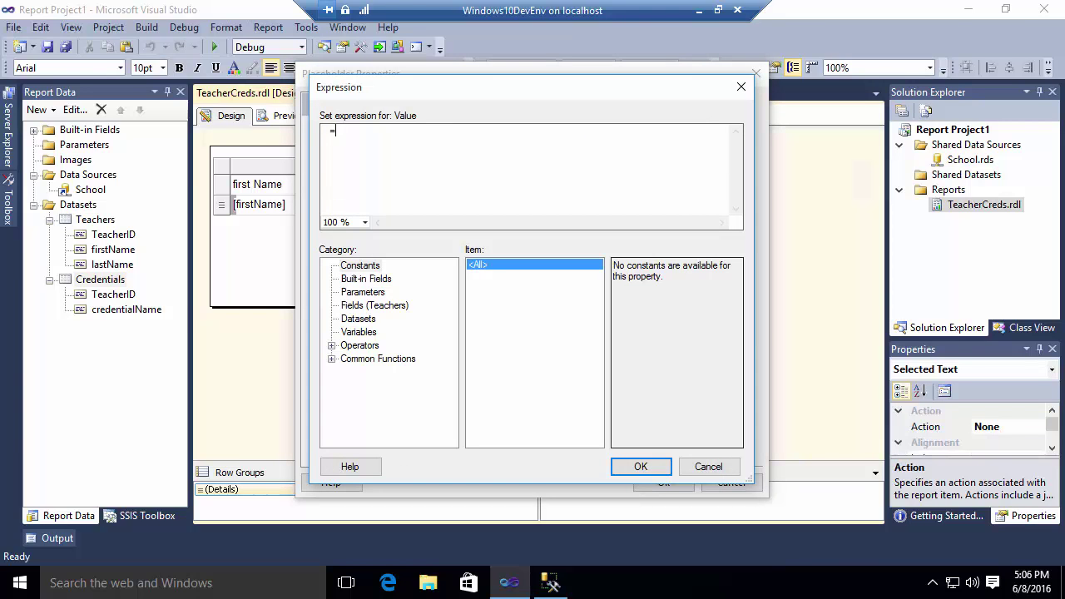
{"action": "key", "text": "ctrl+v"}
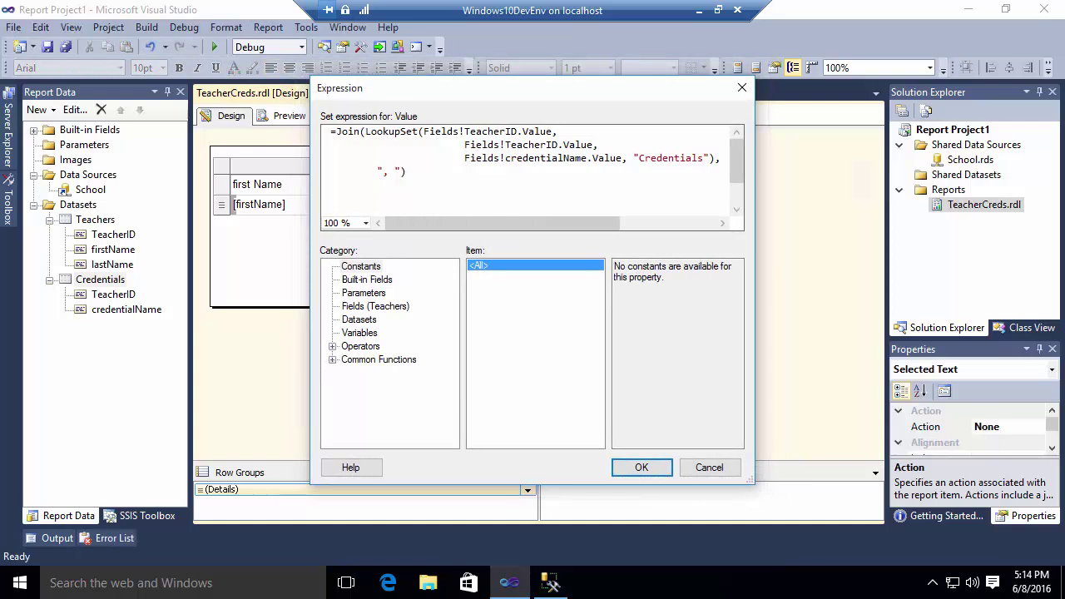
Step: Confirm the Creds placeholder and preview the report showing comma-separated credentials per teacher
{"action": "key", "text": "Return"}
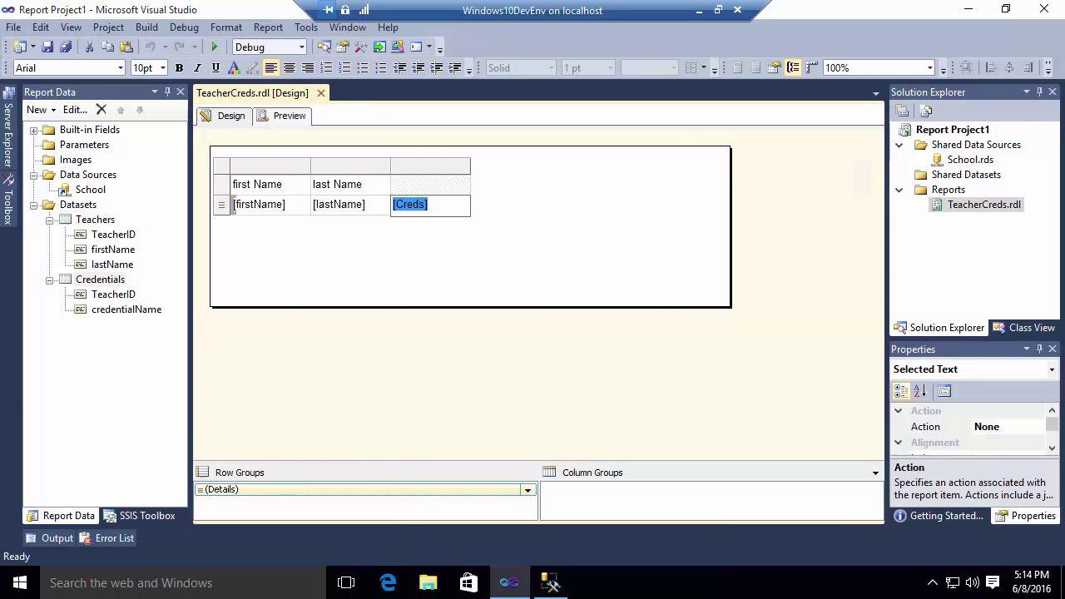
{"action": "key", "text": "Escape"}
{"action": "left_click", "coordinate": [279, 118]}
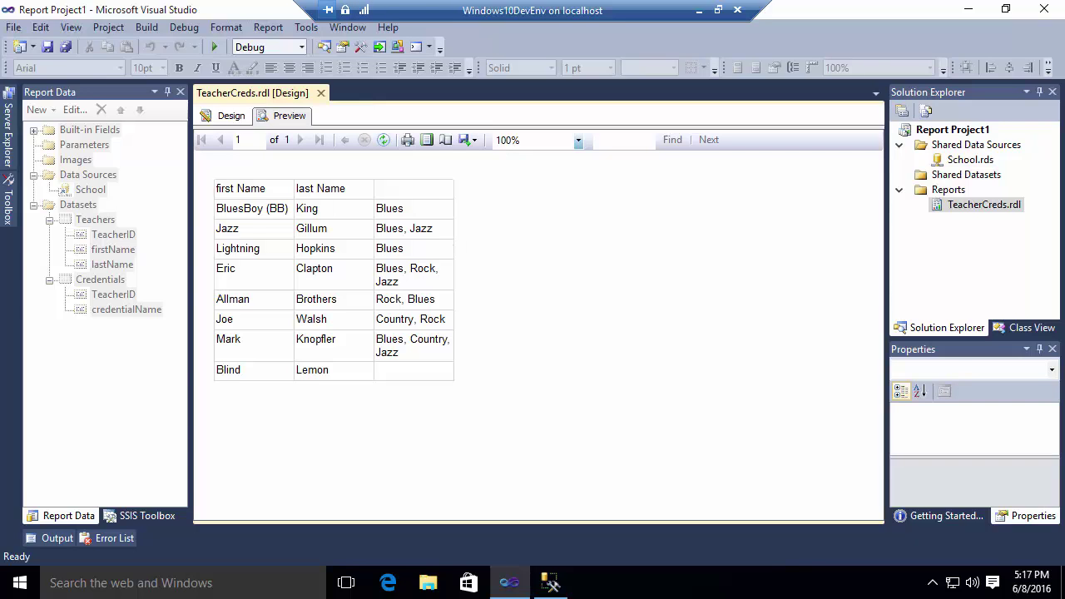
Step: Replace the Creds value expression with the HTML bulleted-list credentials expression
{"action": "left_click", "coordinate": [224, 115]}
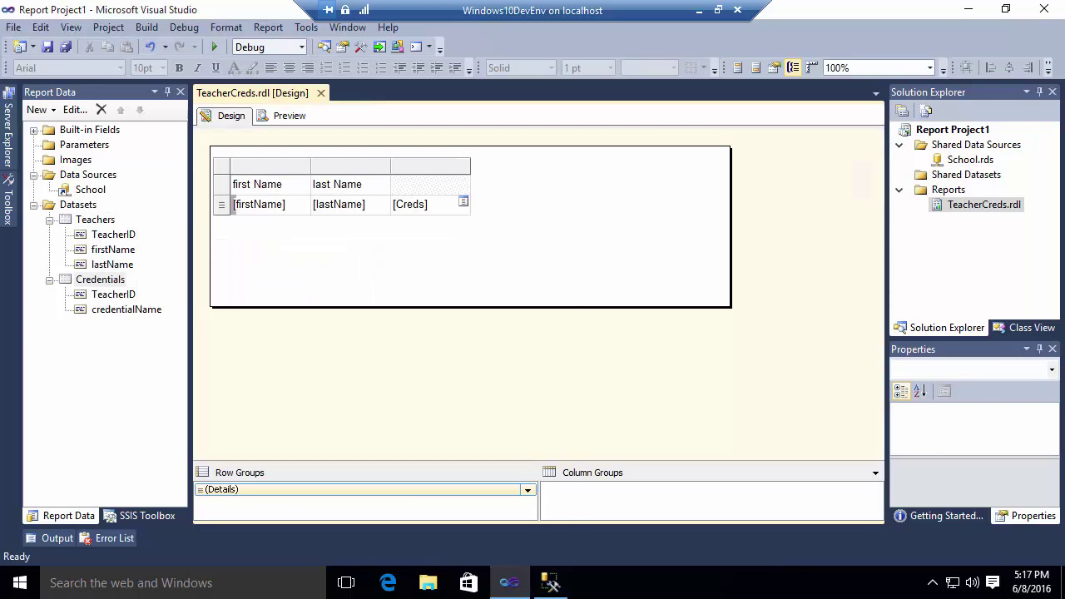
{"action": "left_click", "coordinate": [441, 204]}
{"action": "right_click", "coordinate": [416, 207]}
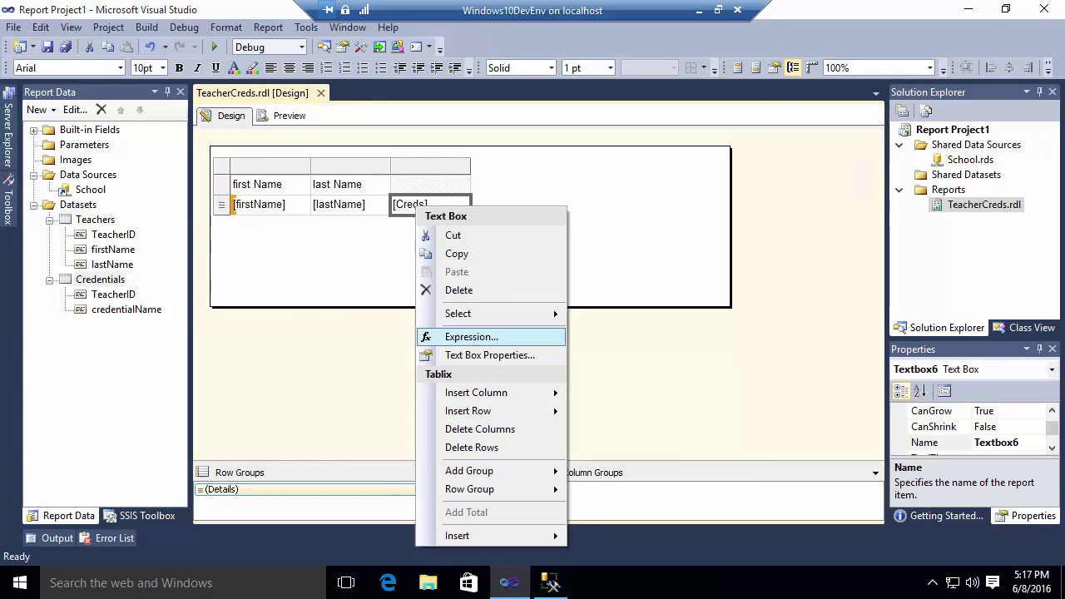
{"action": "left_click", "coordinate": [471, 336]}
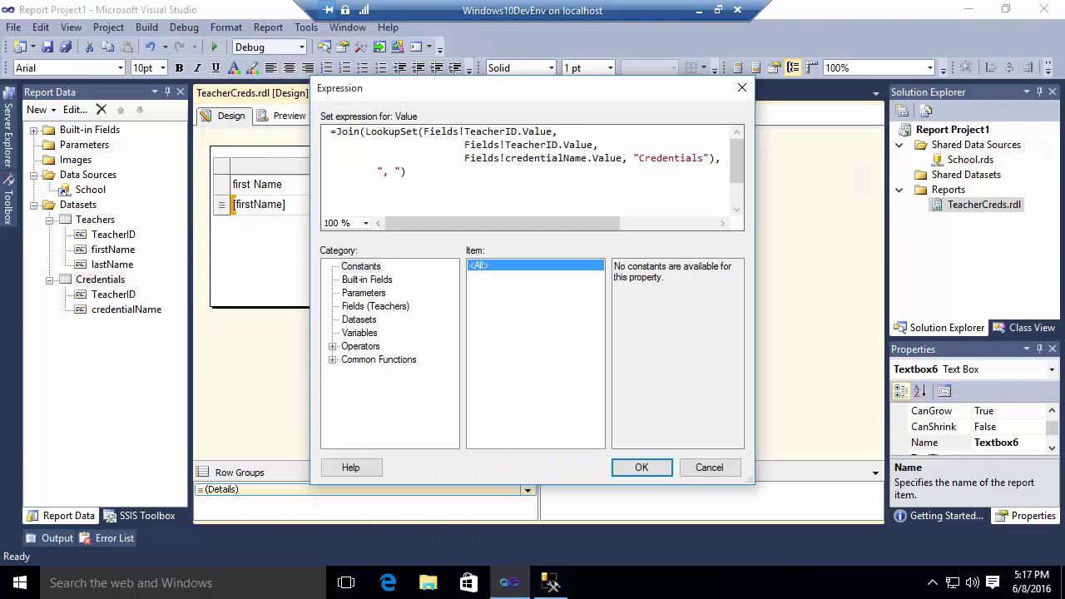
{"action": "left_click_drag", "start_coordinate": [406, 171], "coordinate": [331, 132]}
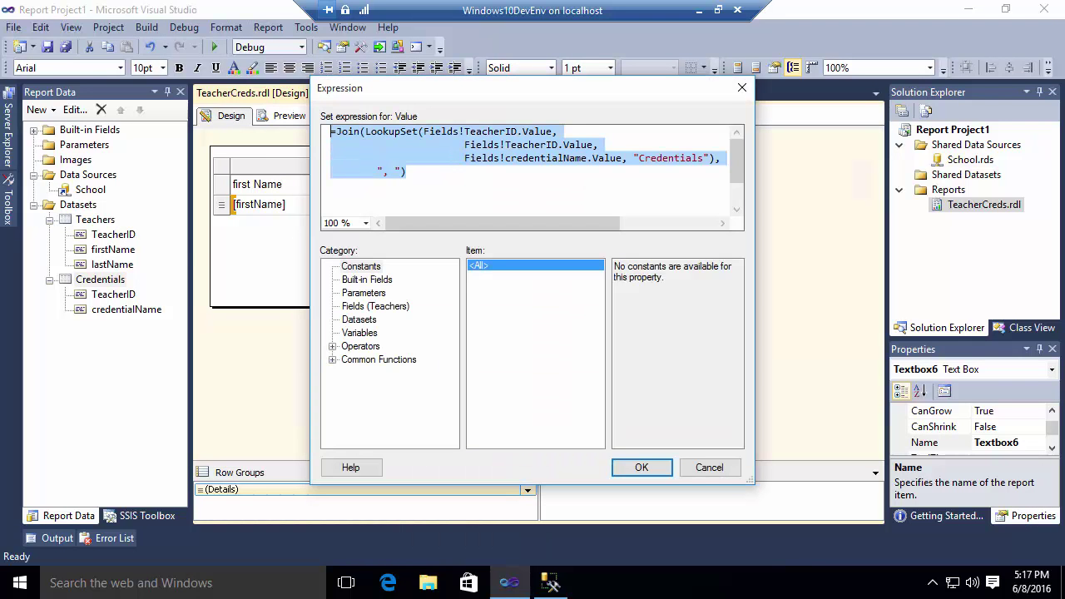
{"action": "key", "text": "ctrl+v"}
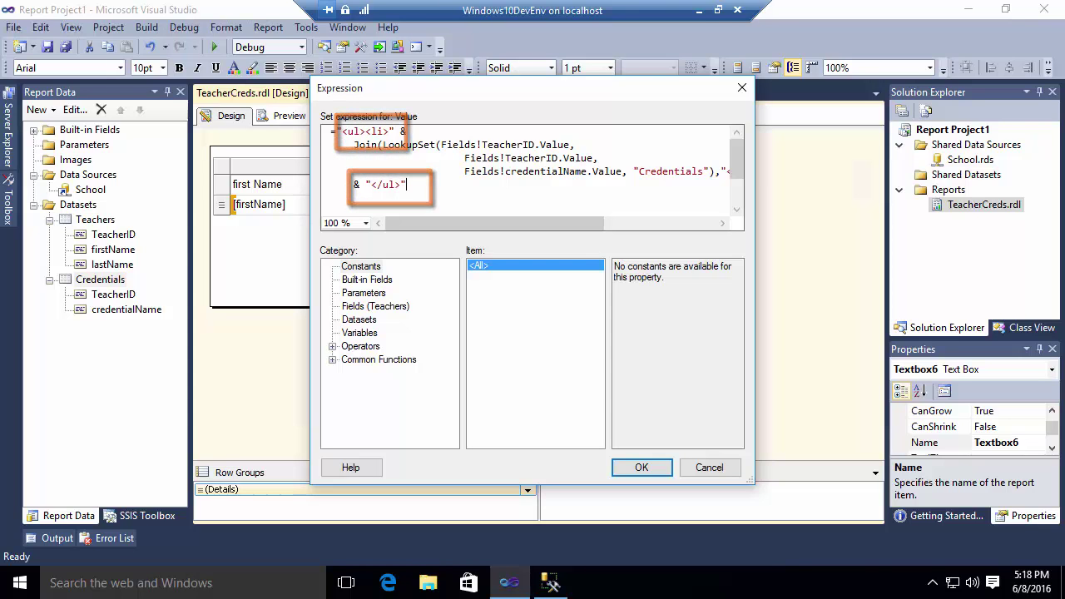
{"action": "key", "text": "Return"}
{"action": "key", "text": "Return"}
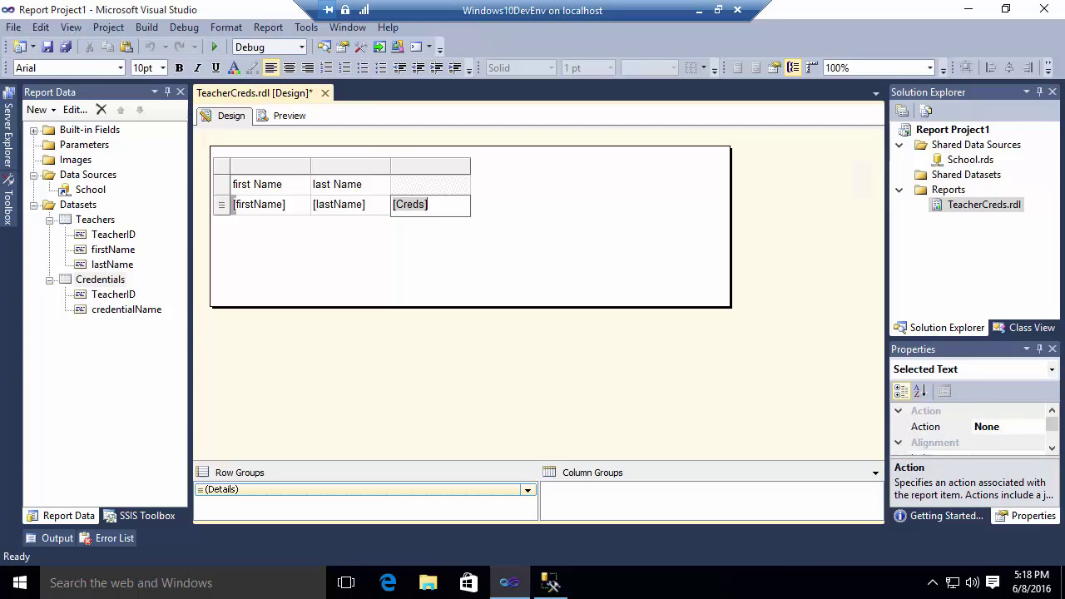
Step: Set the Creds placeholder markup type to 'HTML - Interpret HTML tags as styles'
{"action": "left_click", "coordinate": [409, 204]}
{"action": "right_click", "coordinate": [405, 205]}
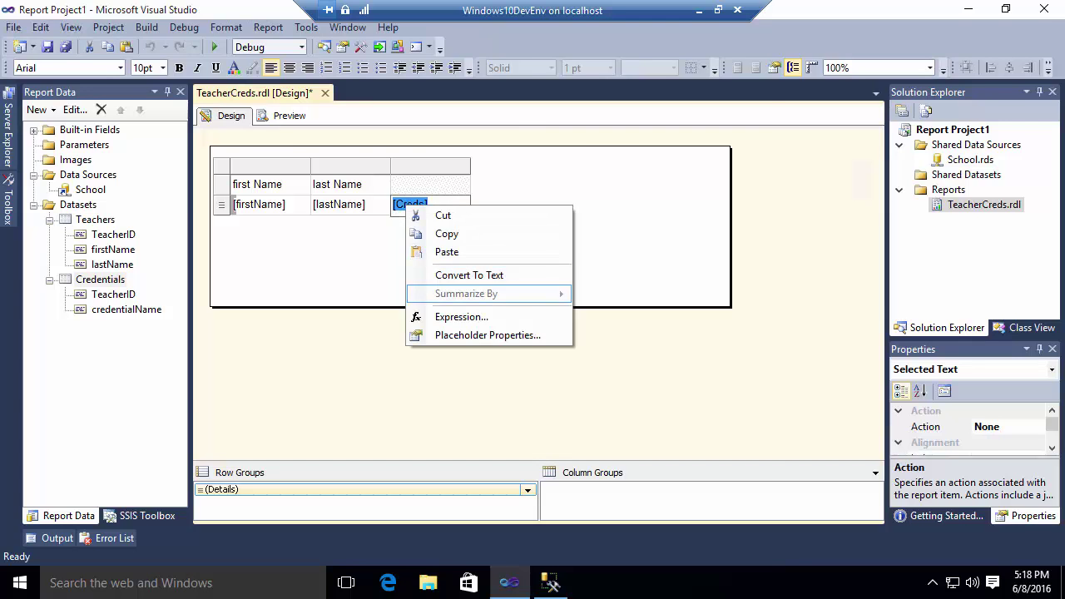
{"action": "left_click", "coordinate": [487, 334]}
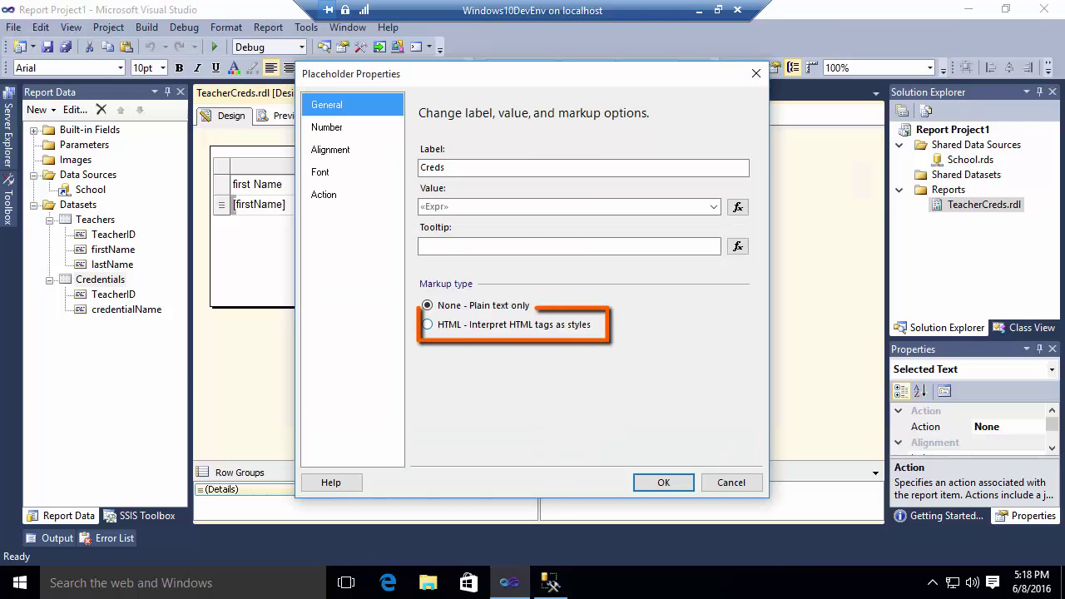
{"action": "left_click", "coordinate": [427, 324]}
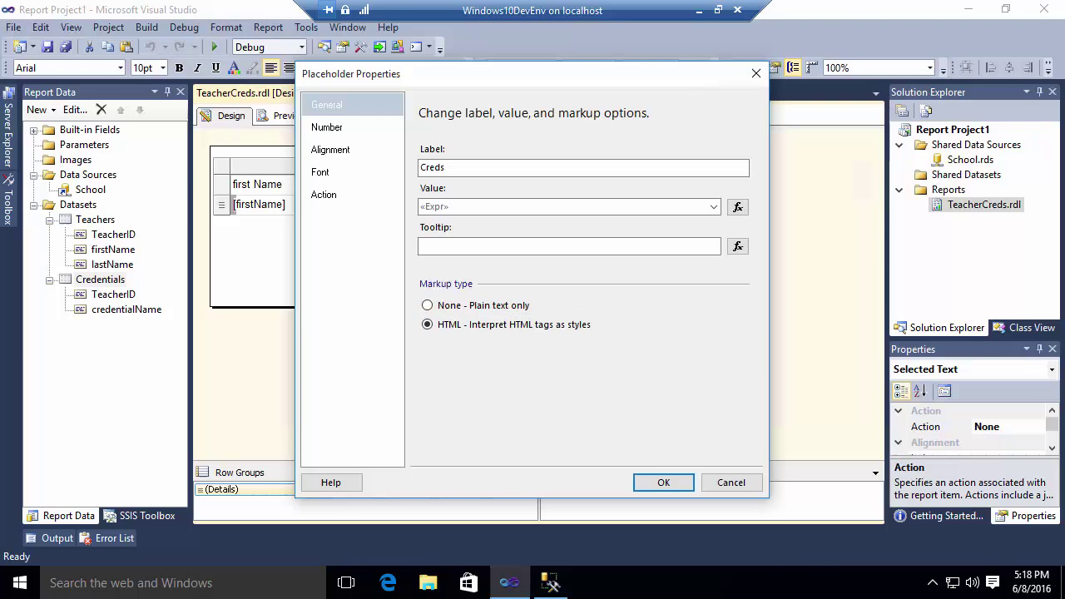
{"action": "left_click", "coordinate": [663, 483]}
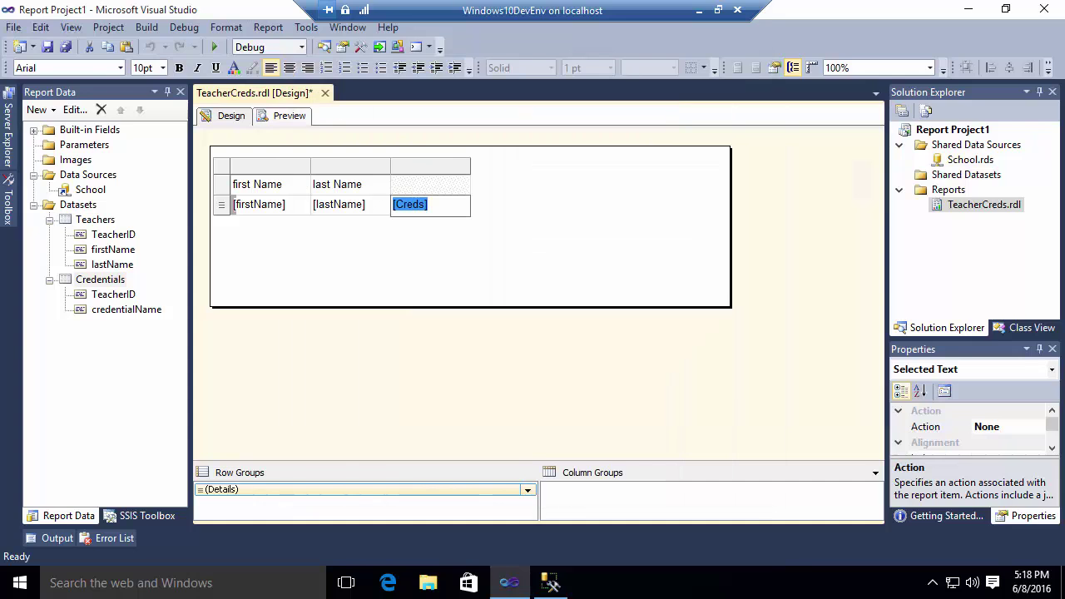
Step: Preview the report to check credentials render as bulleted lists, including Blind Lemon's empty bullet
{"action": "key", "text": "Escape"}
{"action": "left_click", "coordinate": [283, 116]}
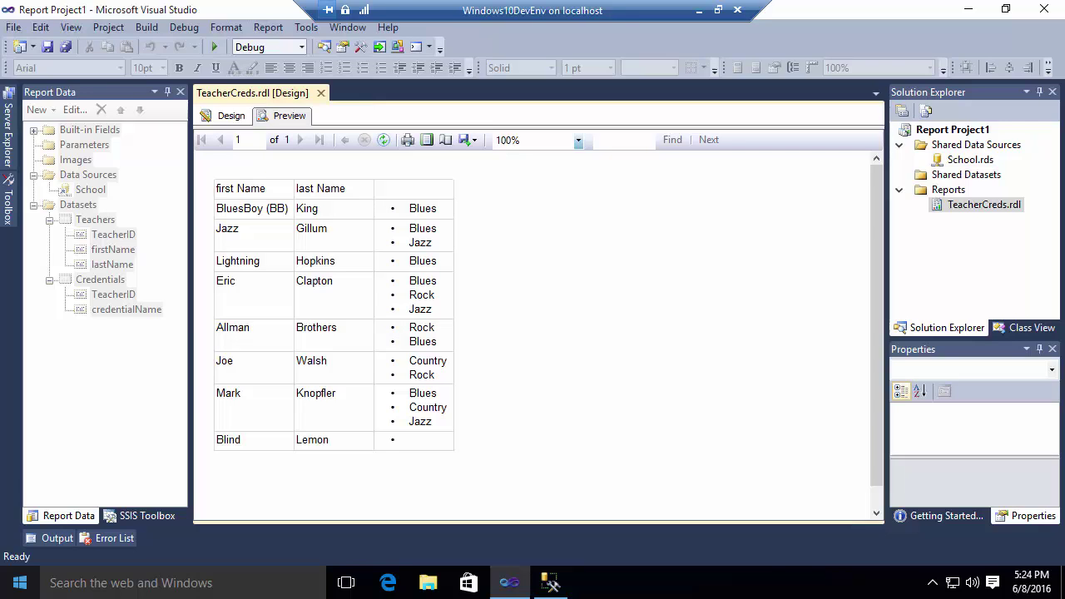
Step: Insert an indented COUNT(*) subquery on Credentials AS CountCreds after lastName in the Teachers query
{"action": "left_click", "coordinate": [225, 115]}
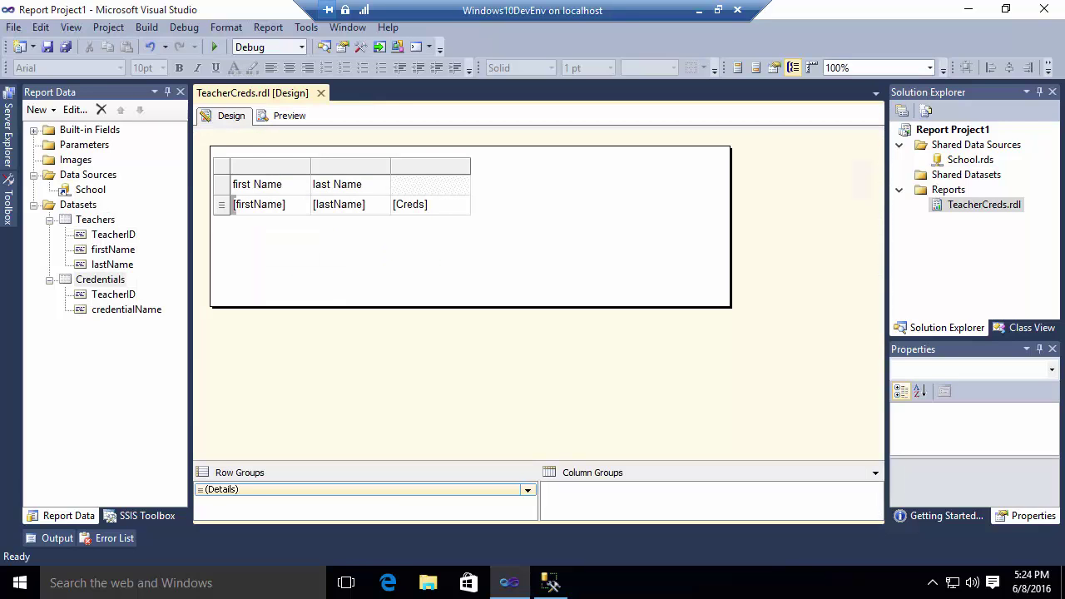
{"action": "left_click", "coordinate": [94, 219]}
{"action": "right_click", "coordinate": [92, 220]}
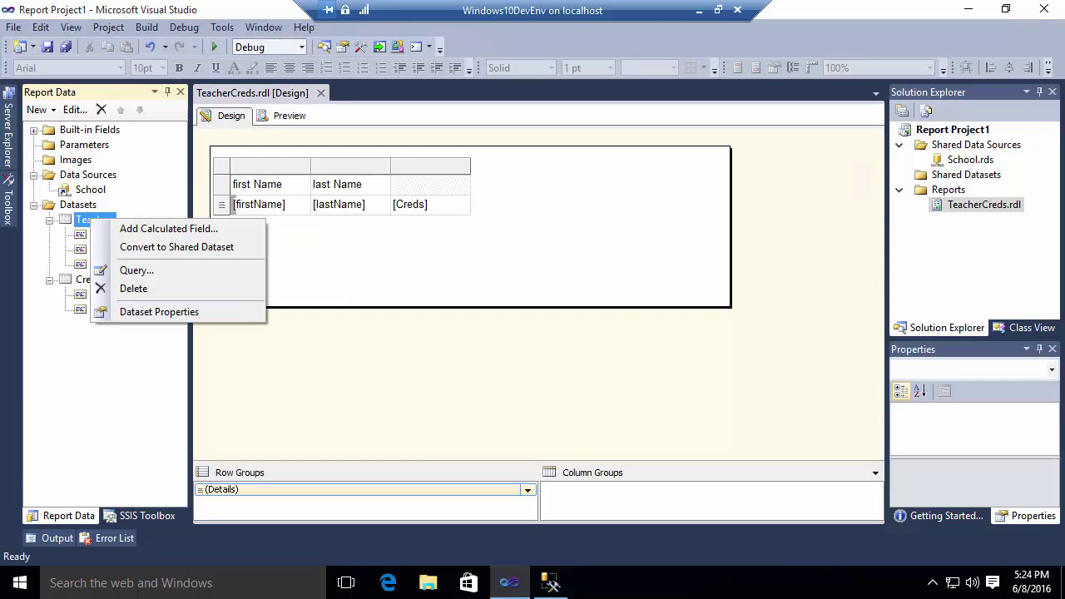
{"action": "left_click", "coordinate": [159, 311]}
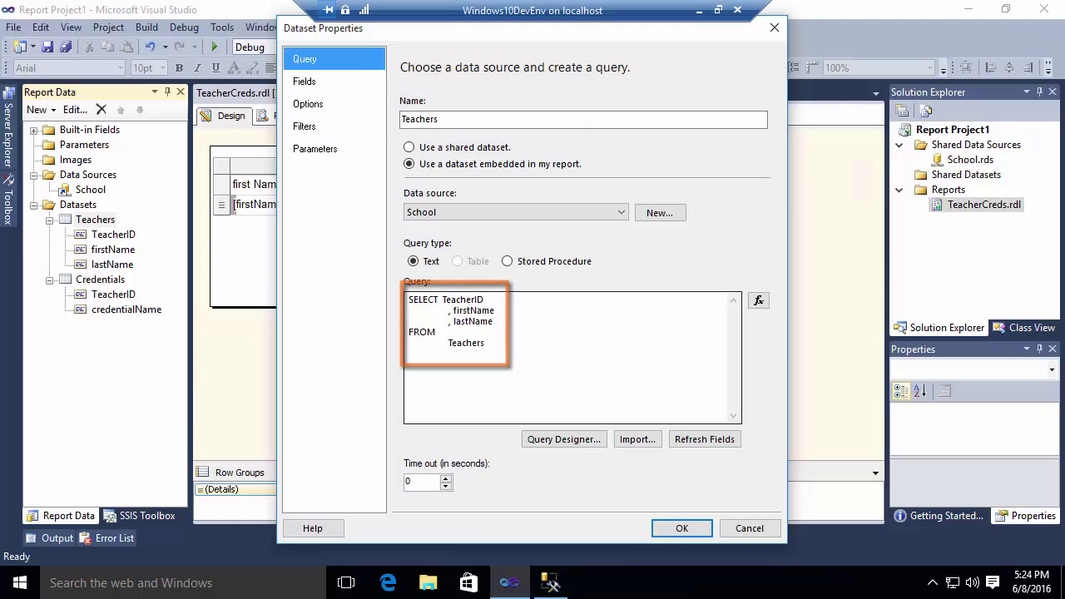
{"action": "left_click", "coordinate": [493, 321]}
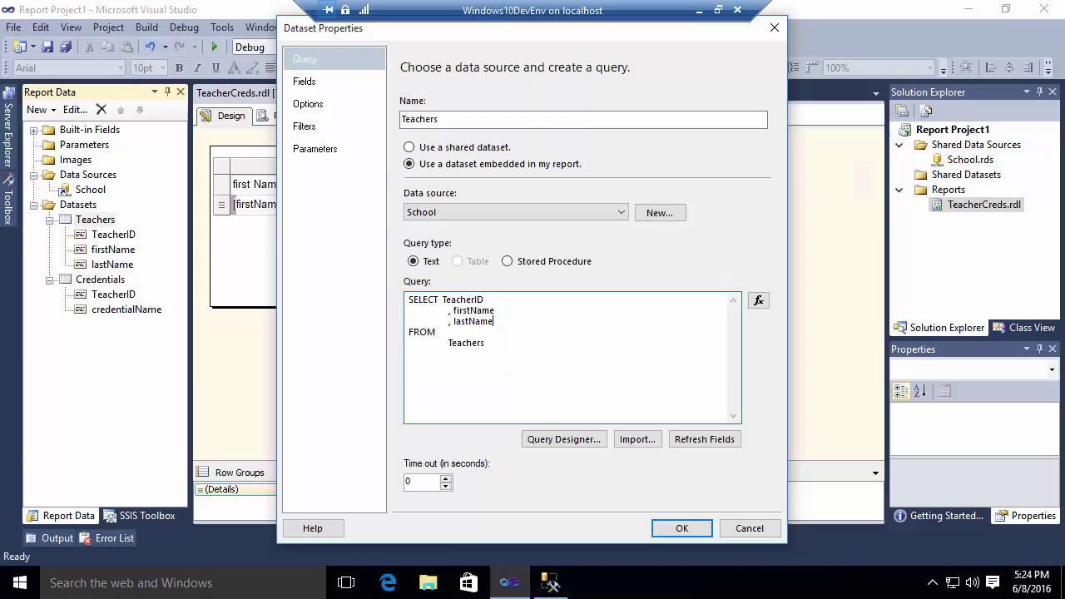
{"action": "key", "text": "ctrl+v"}
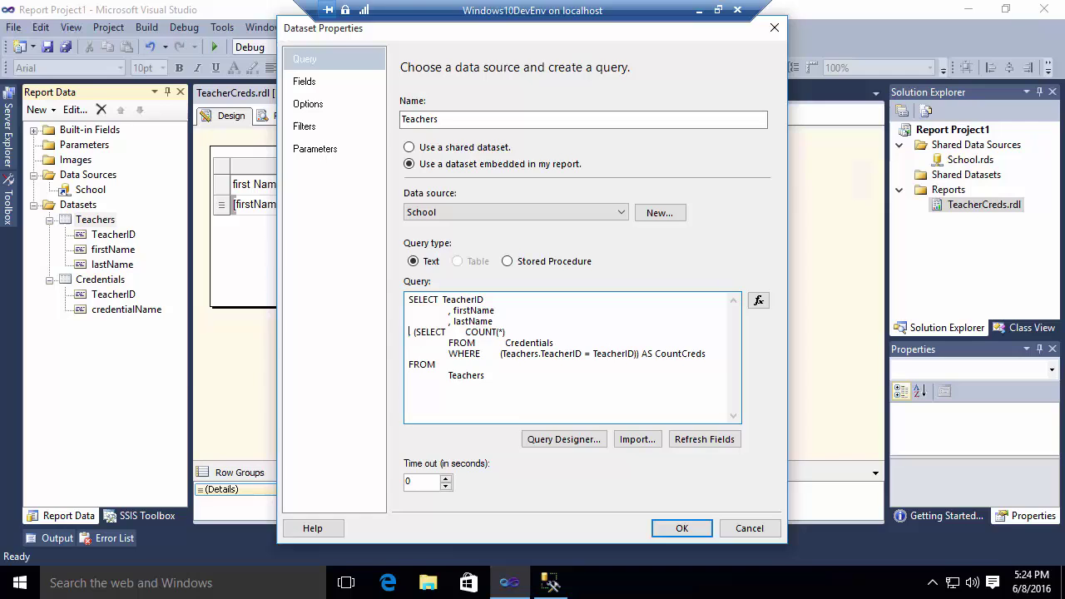
{"action": "left_click", "coordinate": [407, 332]}
{"action": "key", "text": "Tab"}
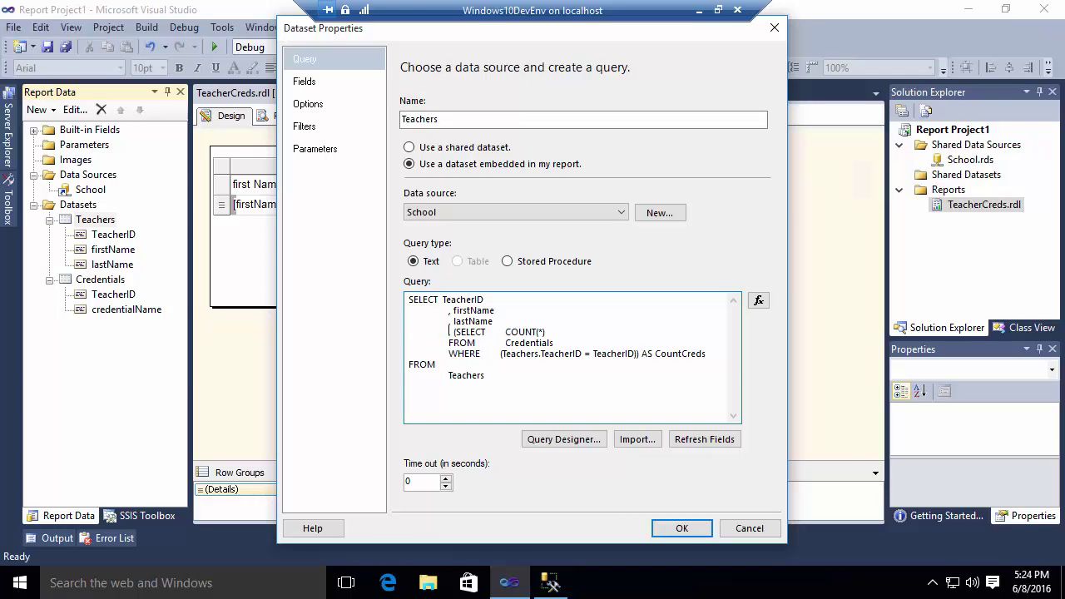
{"action": "key", "text": "Down"}
{"action": "key", "text": "Tab"}
{"action": "key", "text": "Tab"}
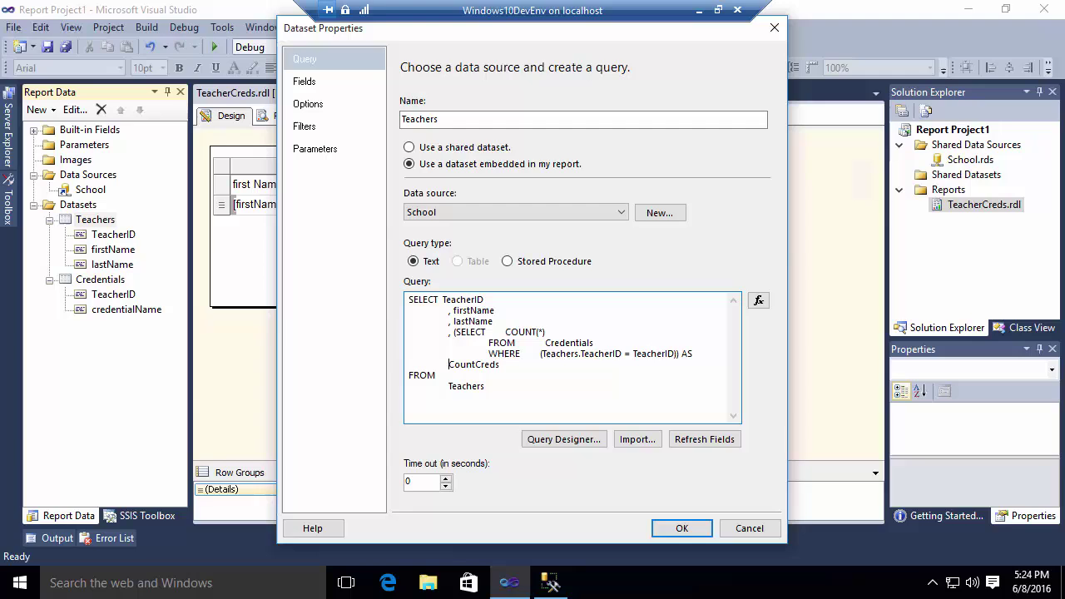
{"action": "key", "text": "Tab"}
{"action": "key", "text": "Tab"}
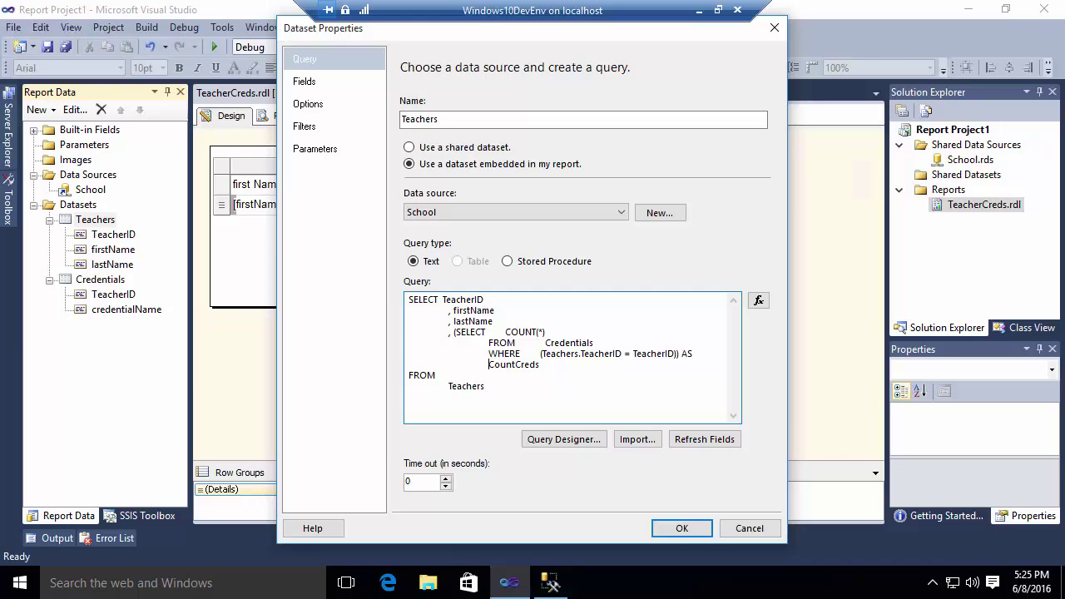
{"action": "left_click", "coordinate": [682, 528]}
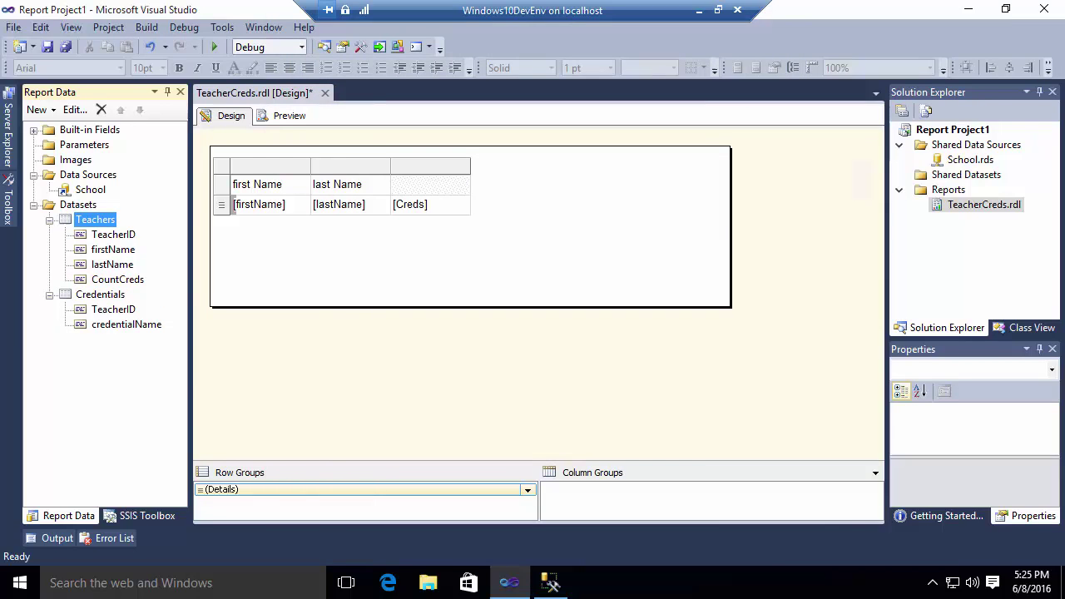
Step: Wrap the Creds expression in iif(Fields!CountCreds.Value = 0, "", "<ul><li>" & Join(...) & "</ul>")
{"action": "double_click", "coordinate": [407, 204]}
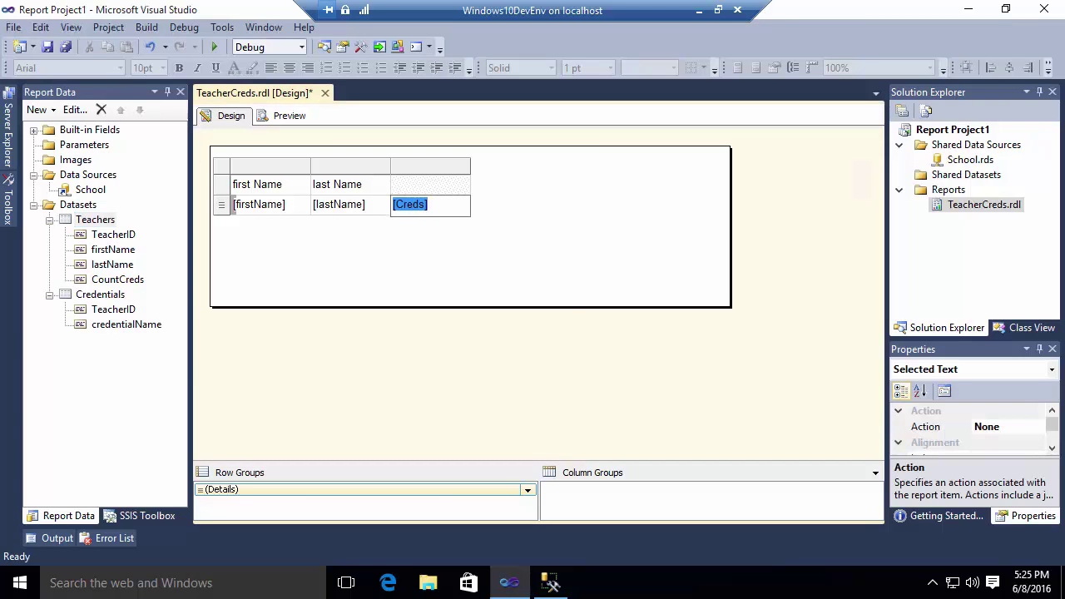
{"action": "right_click", "coordinate": [404, 203]}
{"action": "left_click", "coordinate": [458, 315]}
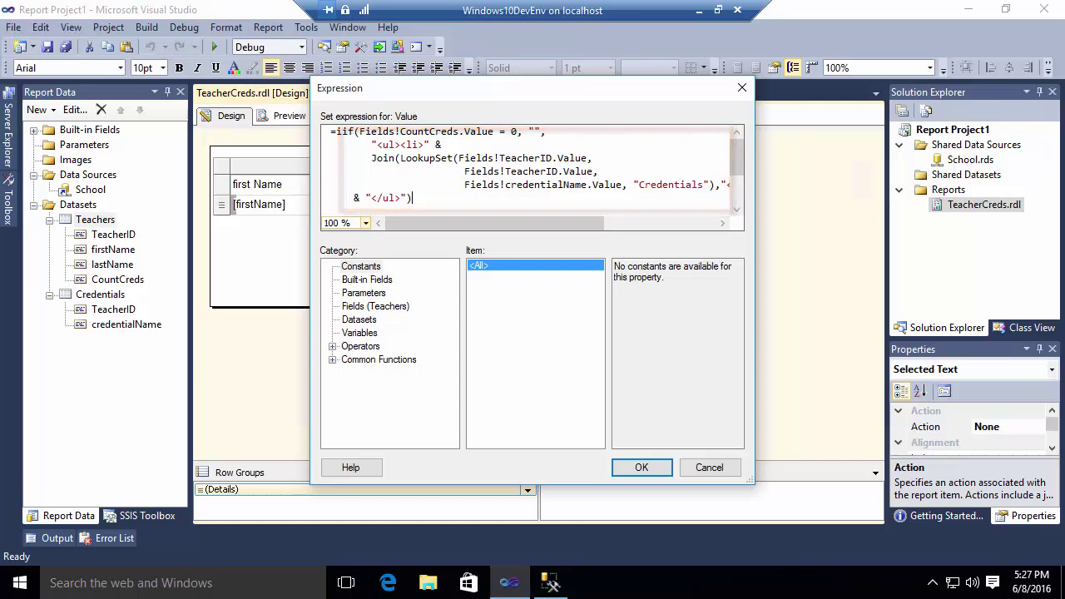
{"action": "left_click", "coordinate": [642, 467]}
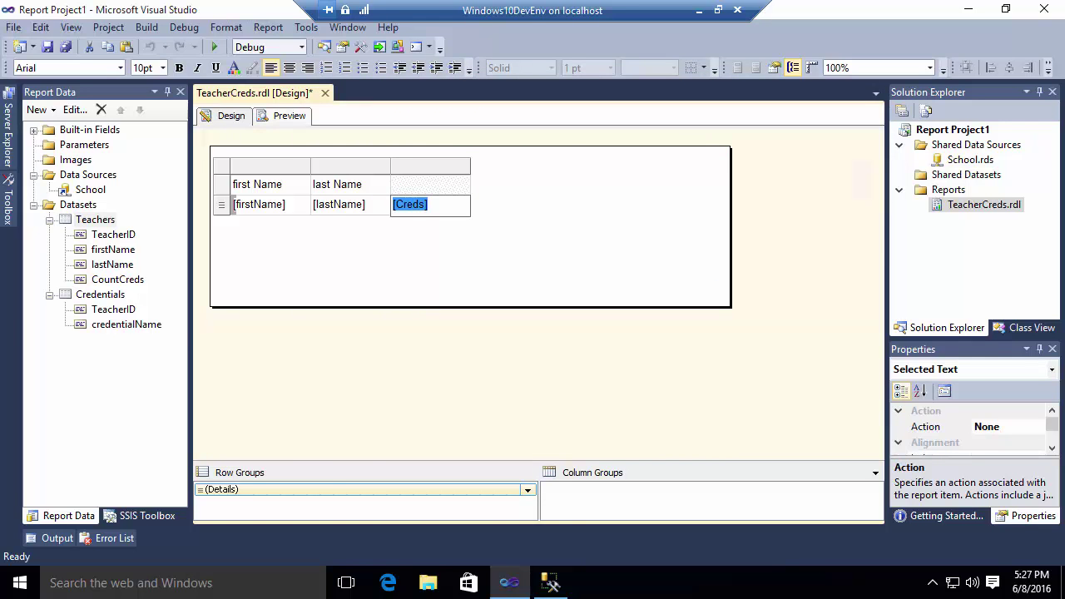
Step: Render the report preview and review the two 'Object reference not set' warnings
{"action": "left_click", "coordinate": [282, 116]}
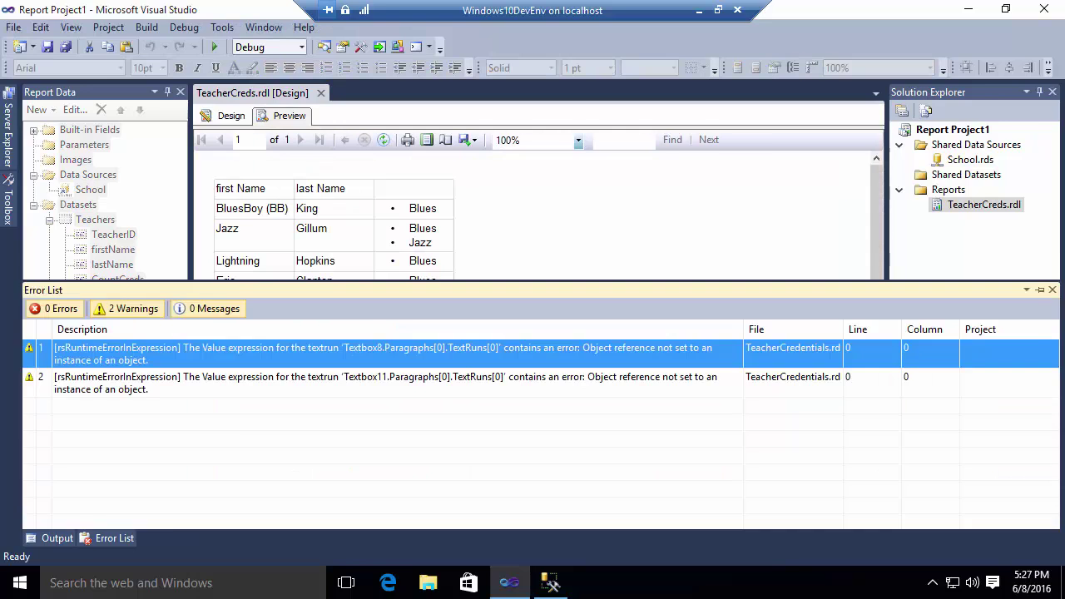